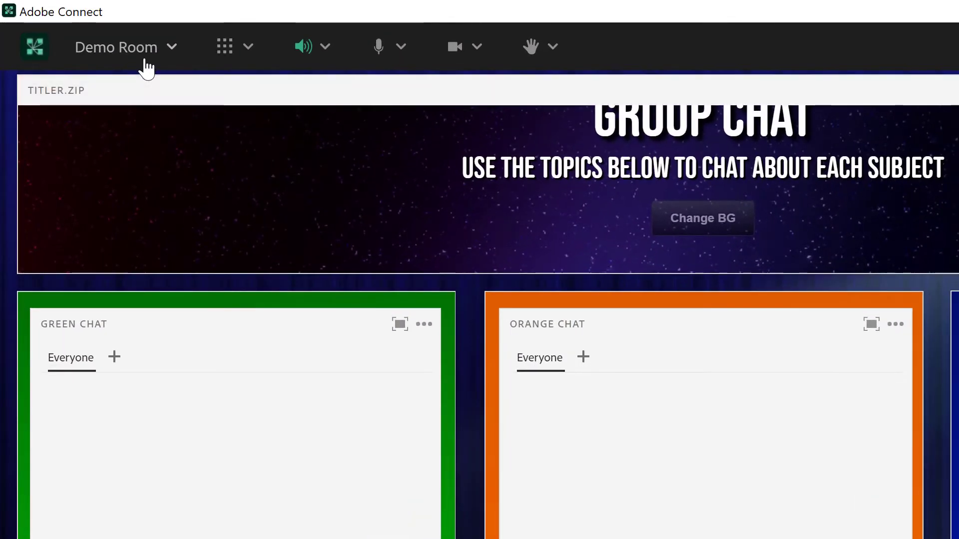
- Enable closed captions in the room's preferences and allow attendees to export the caption transcript
click(145, 62)
click(152, 309)
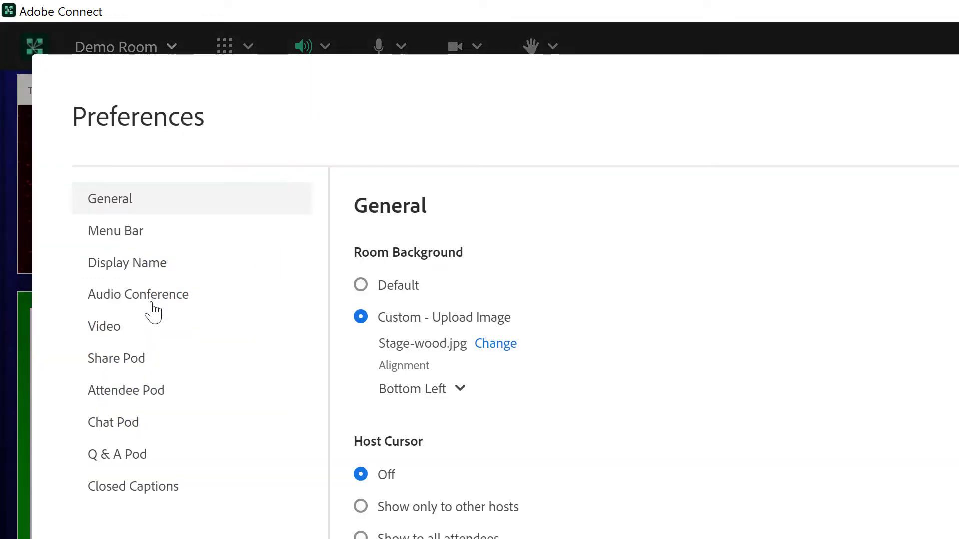
click(129, 492)
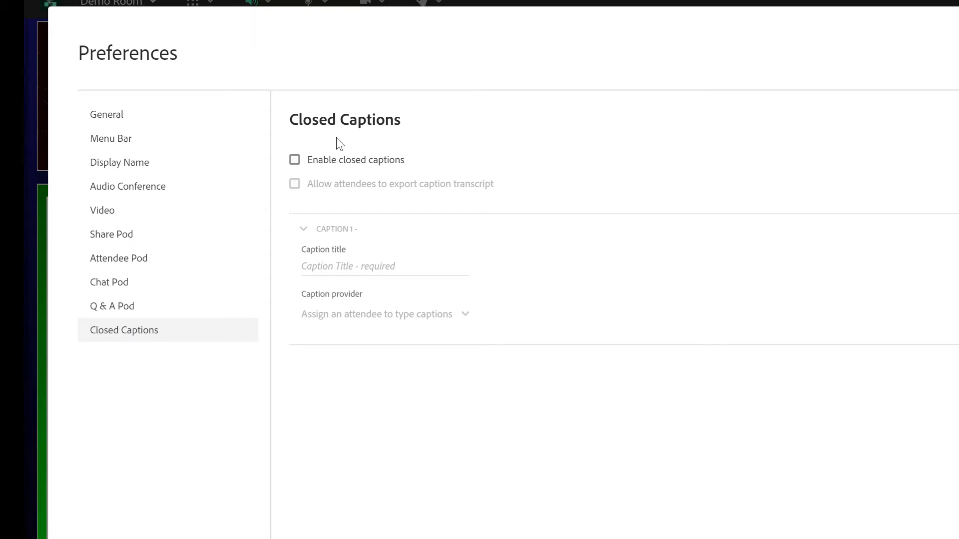
click(333, 169)
click(334, 170)
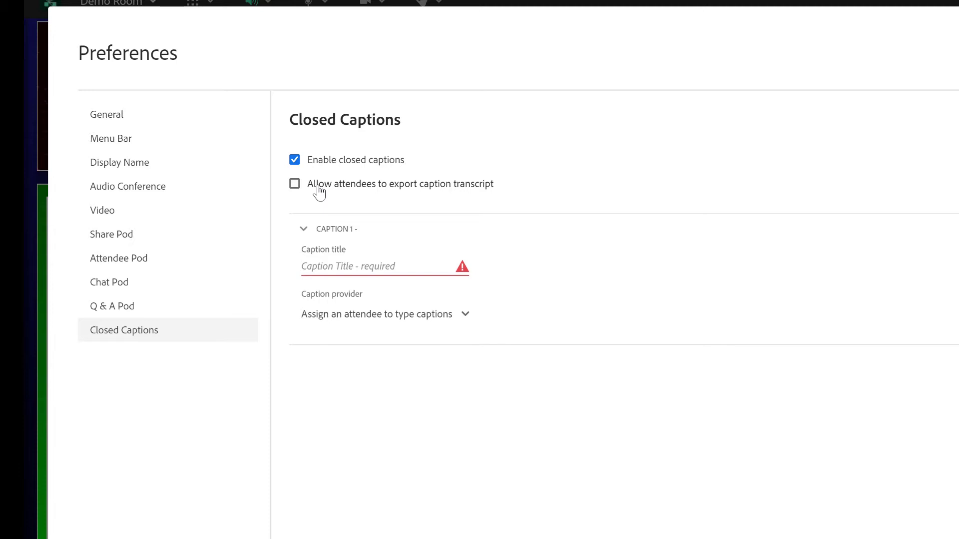
click(317, 188)
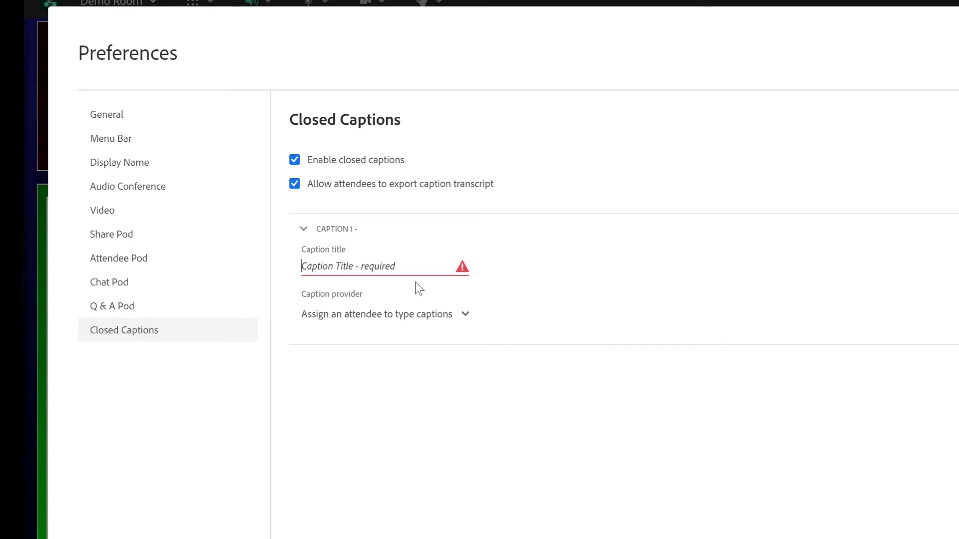
- Title the first caption English, keep an assigned attendee as its provider, and save the preferences
text(En)
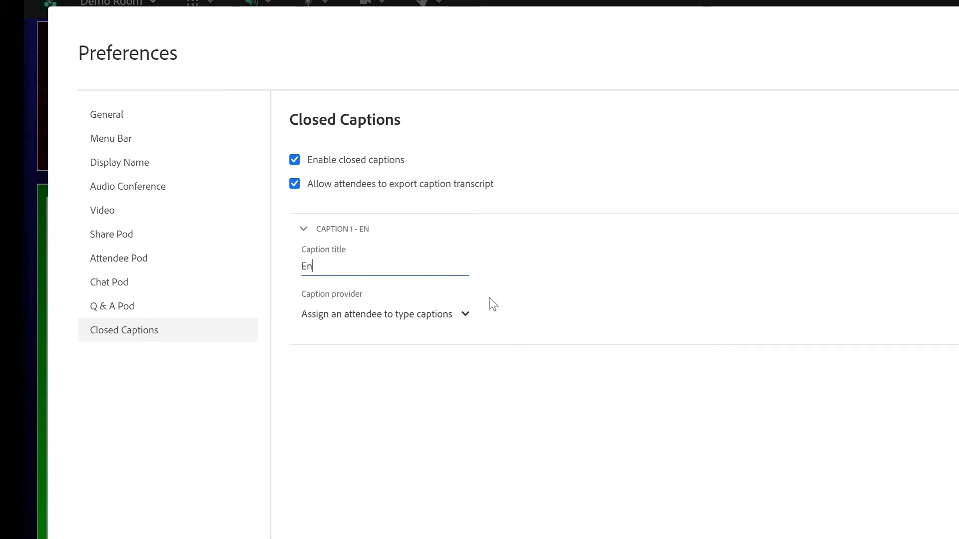
text(glish)
click(337, 322)
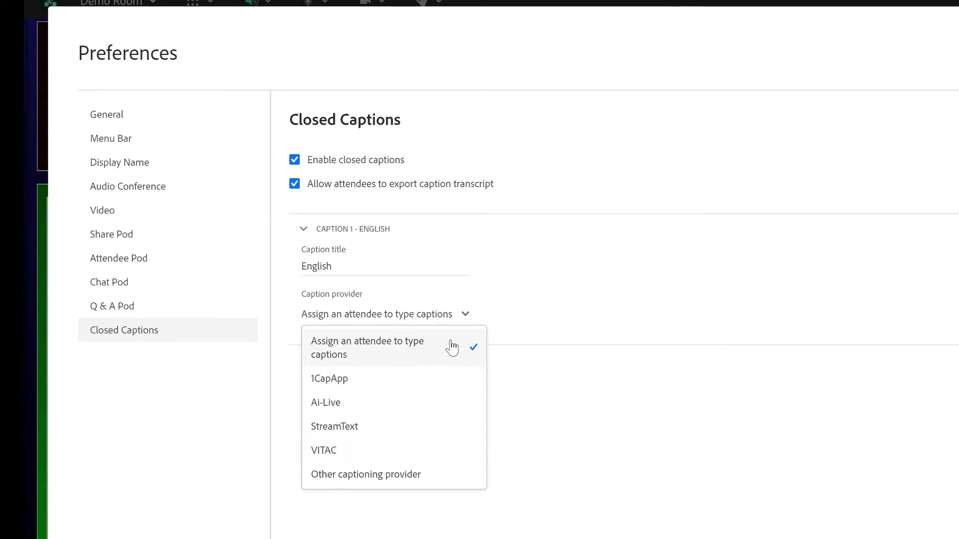
click(518, 315)
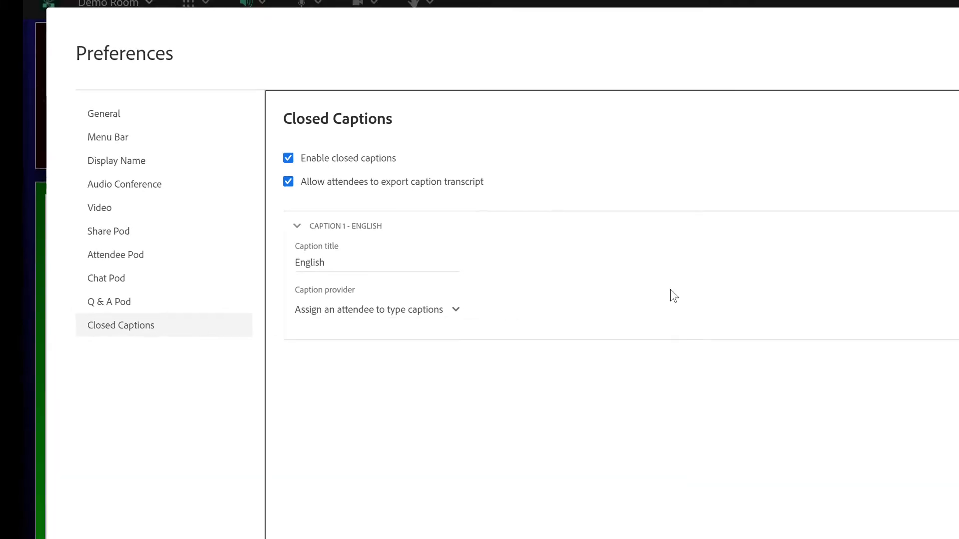
click(903, 56)
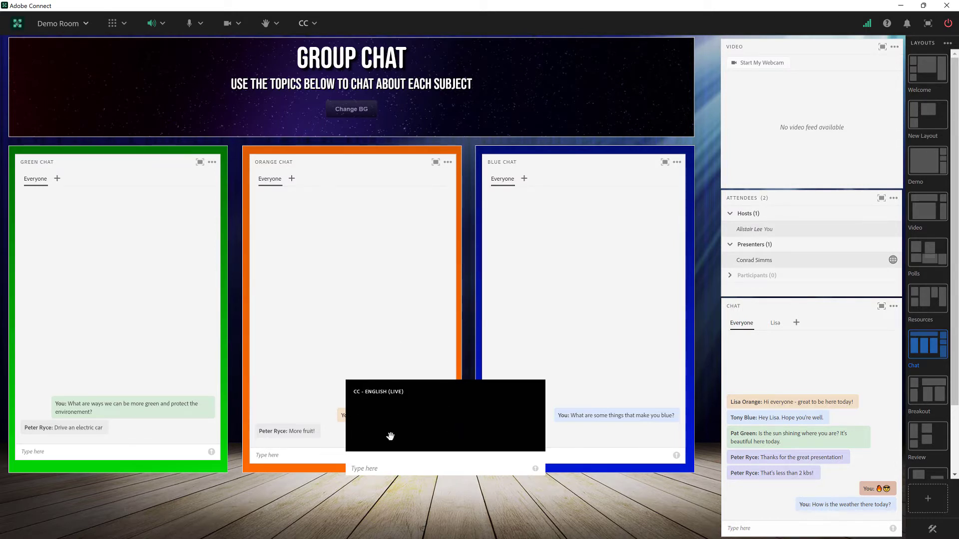
- Move the live English caption window lower over the stage floor
drag(391, 437, 386, 460)
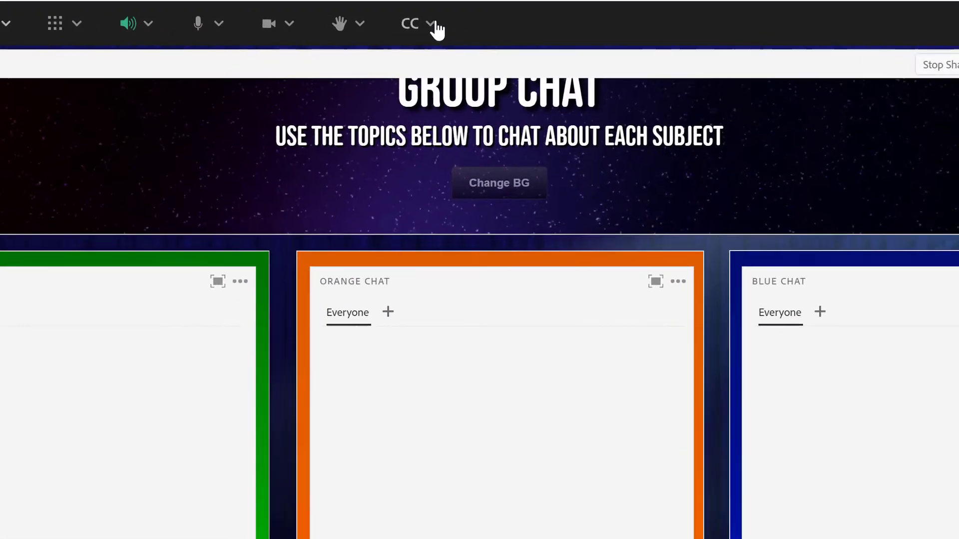
- Review the caption text size, color and export options, and assign the presenter as the English captioner
click(433, 24)
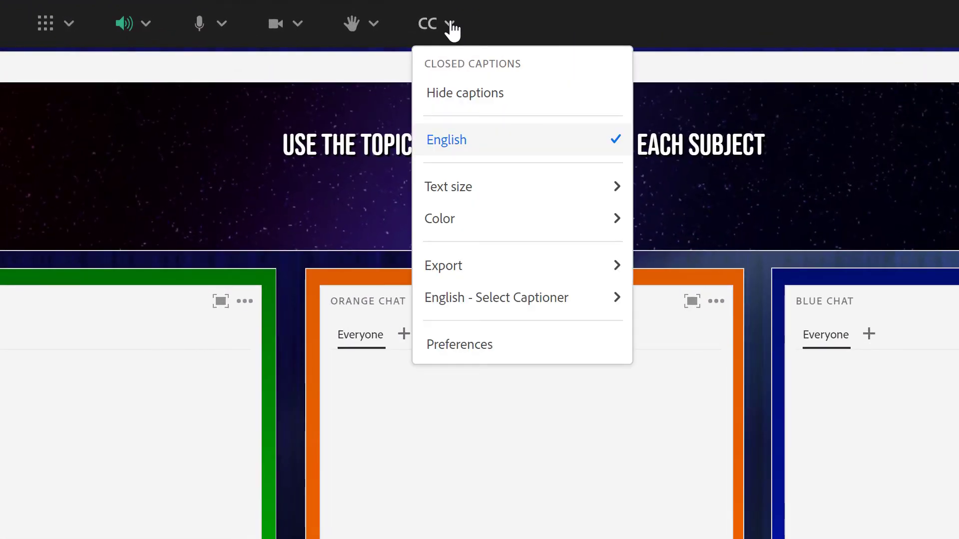
click(466, 96)
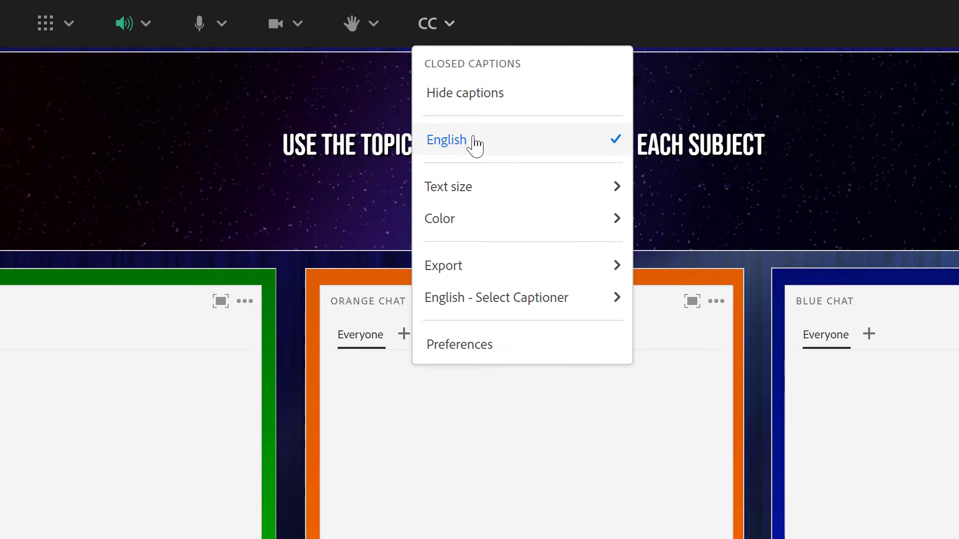
mouse_move(496, 196)
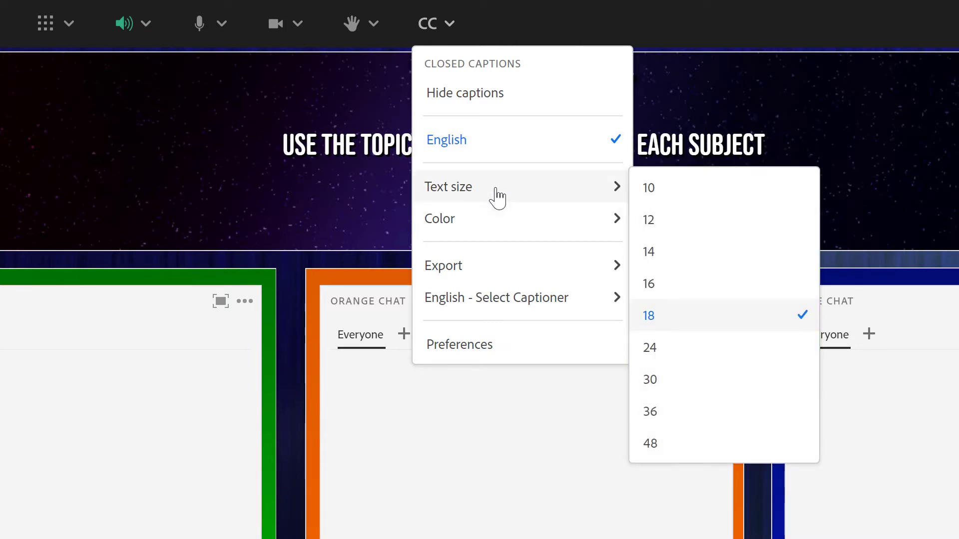
mouse_move(510, 219)
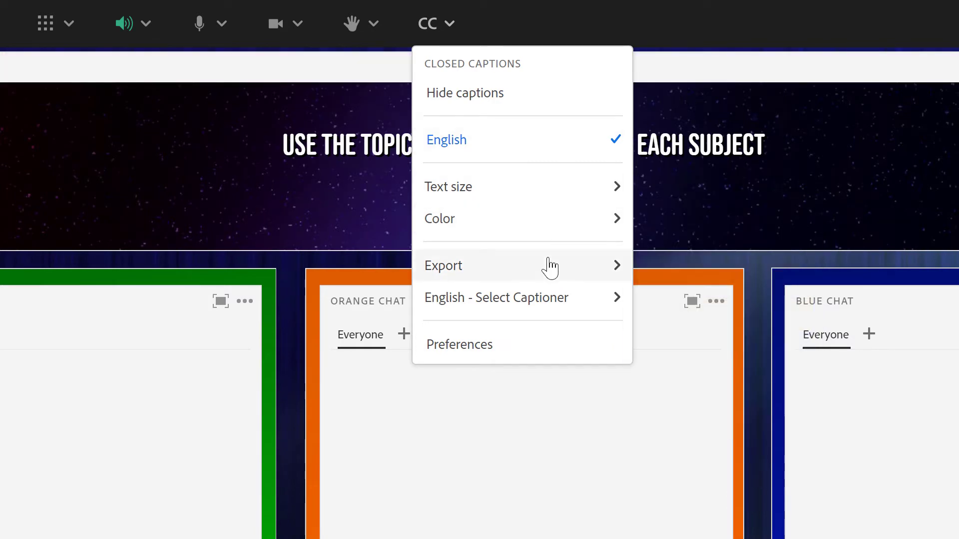
mouse_move(549, 267)
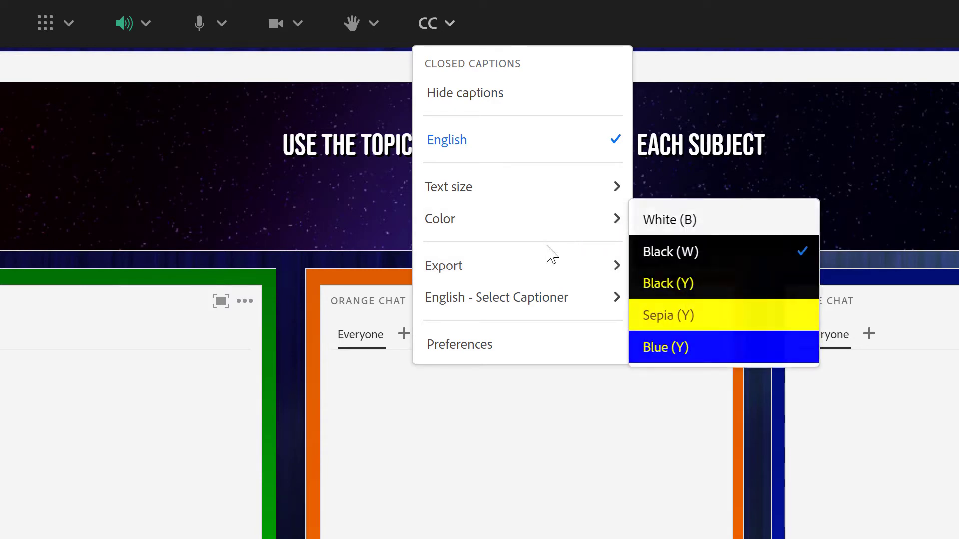
mouse_move(538, 295)
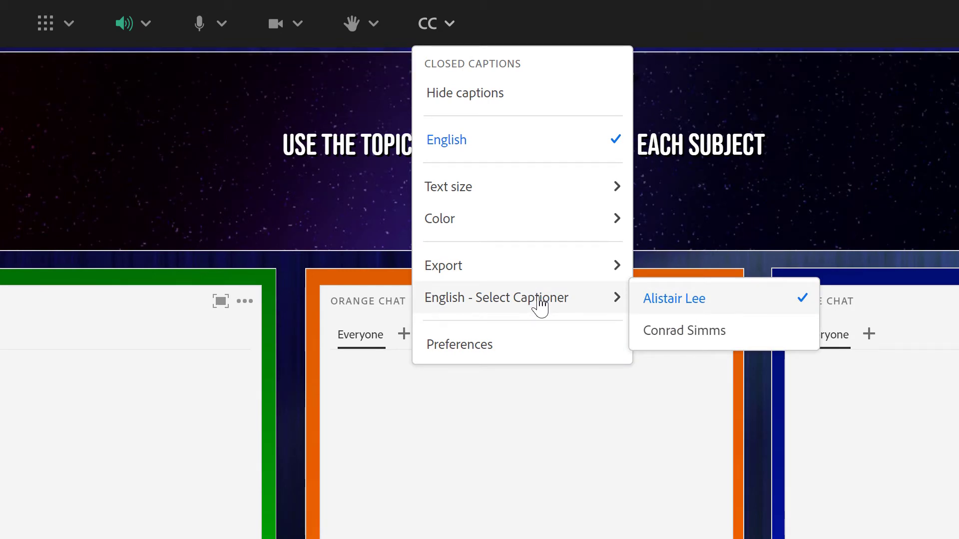
click(693, 329)
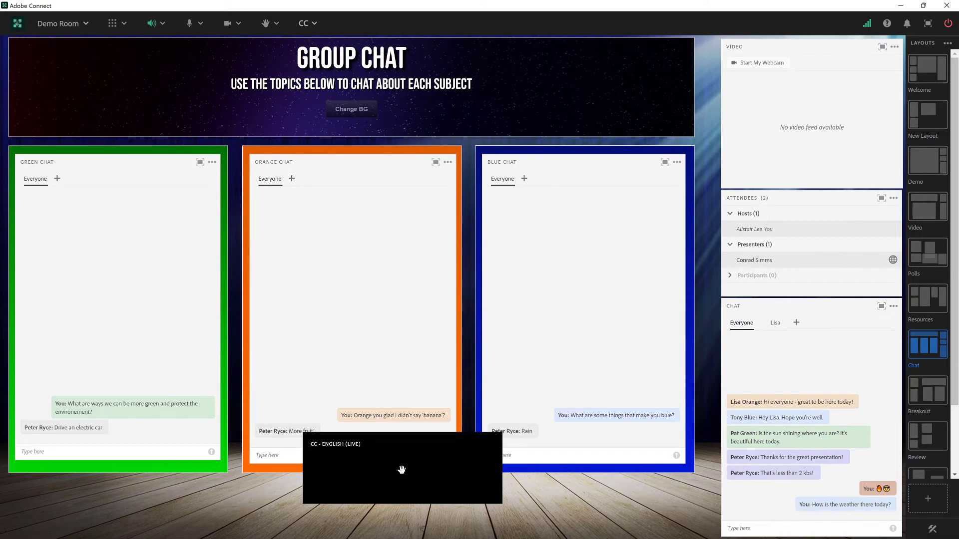
- Hide the closed captions and show them again
click(307, 24)
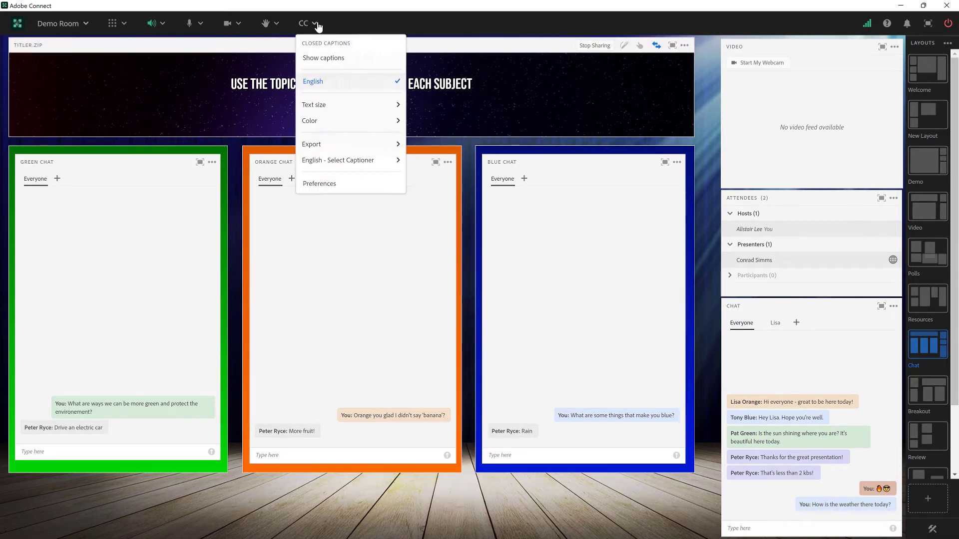
click(327, 59)
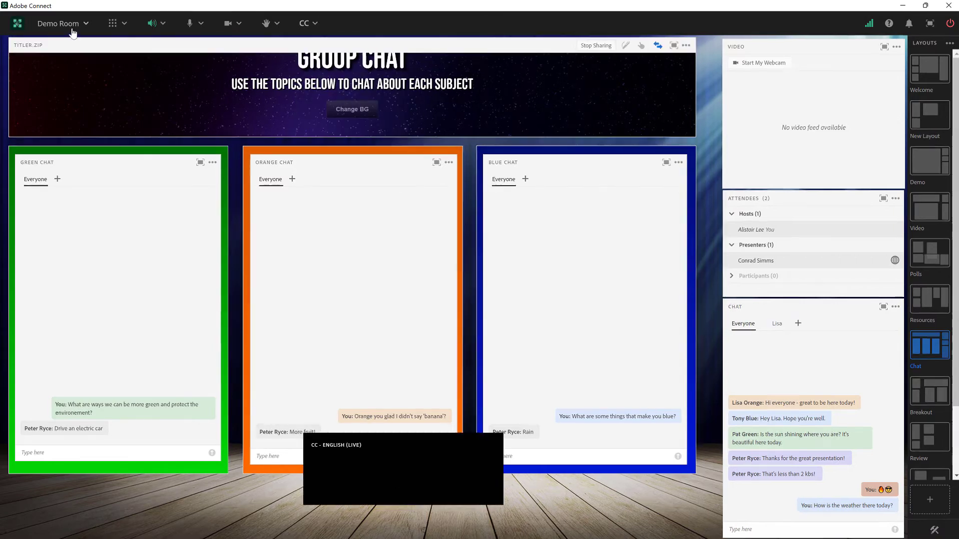
- Add a second caption provider in the closed caption preferences and delete the existing English caption
click(72, 29)
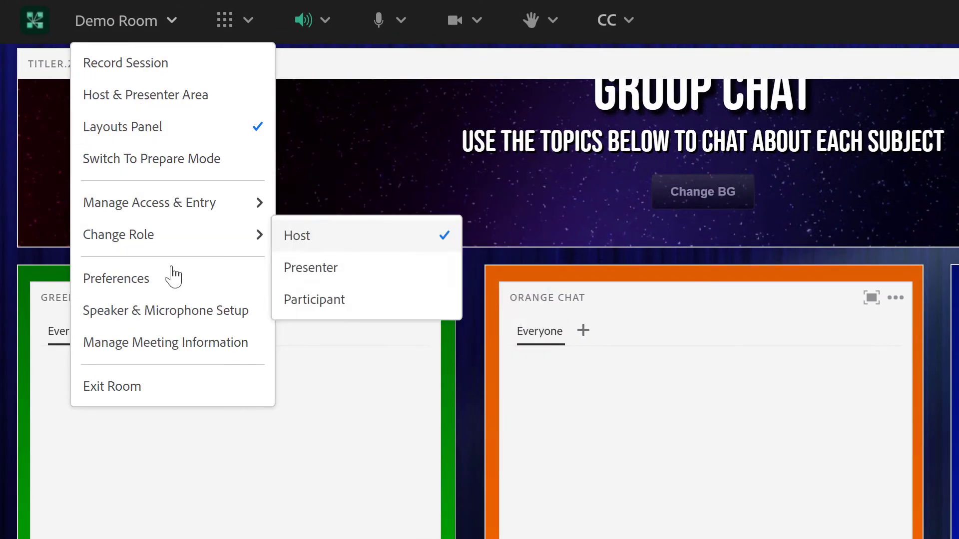
click(174, 277)
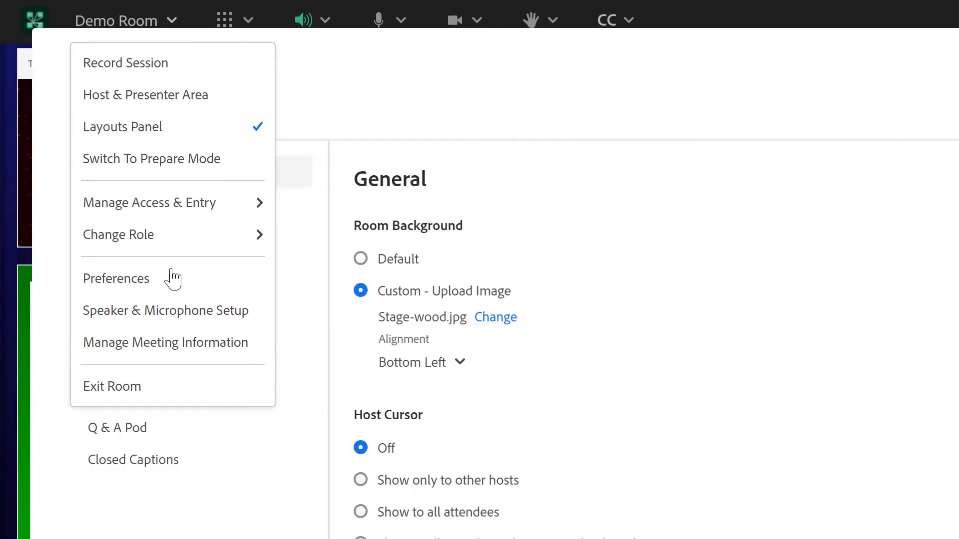
click(140, 464)
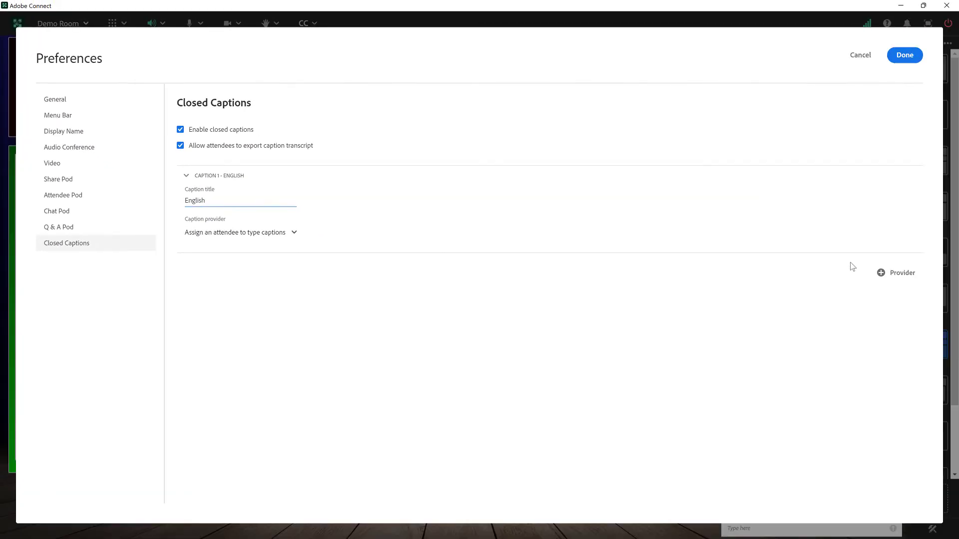
click(879, 273)
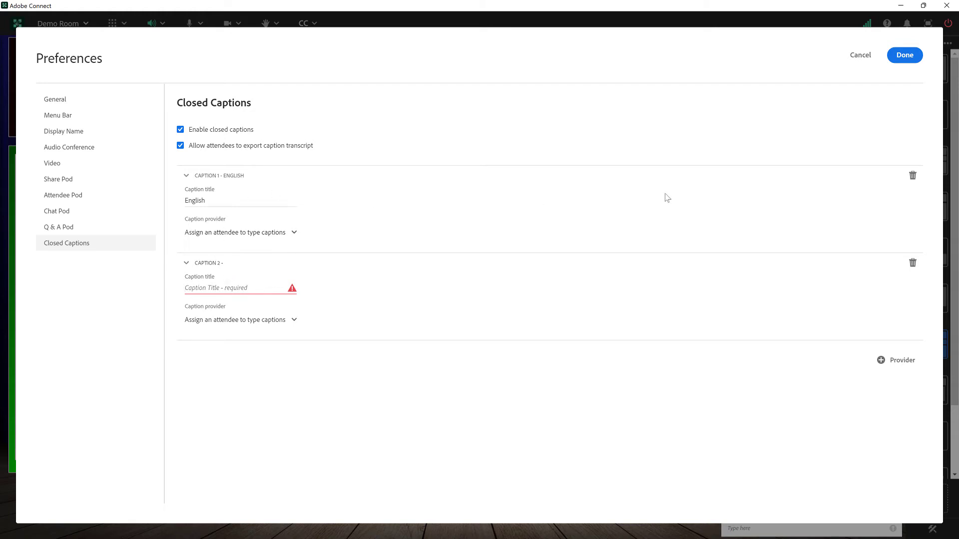
click(912, 176)
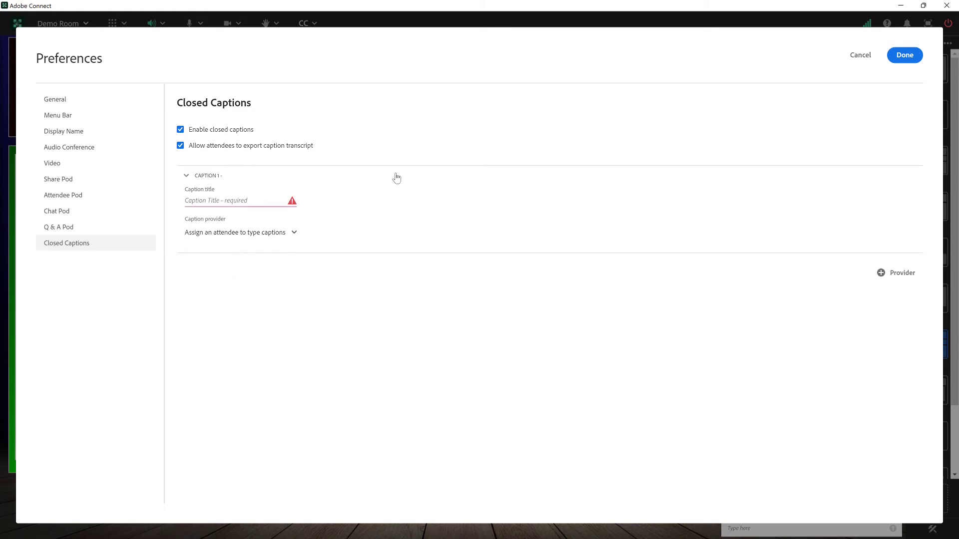
- Title the remaining caption English, set its provider to VITAC with the VITAC event ID, and save the preferences
click(222, 196)
text(English)
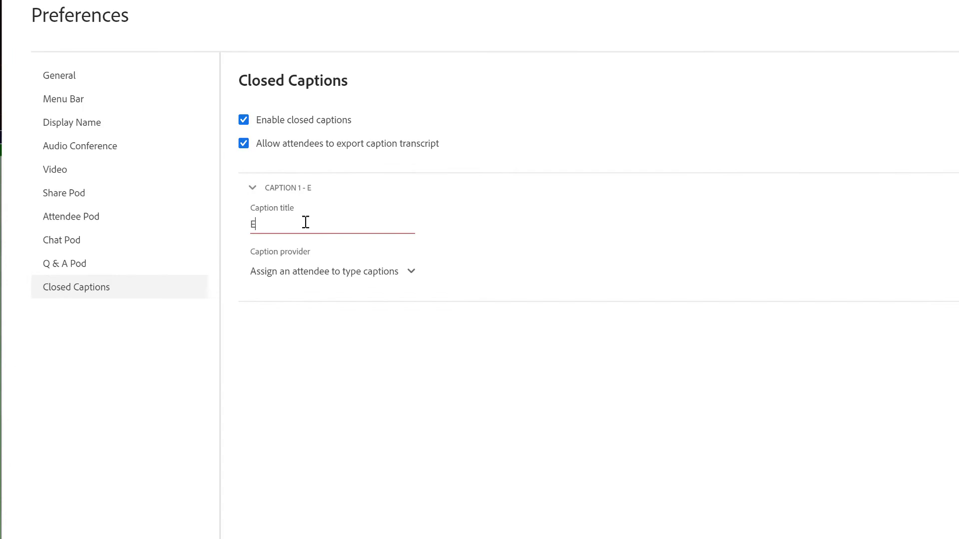
click(376, 278)
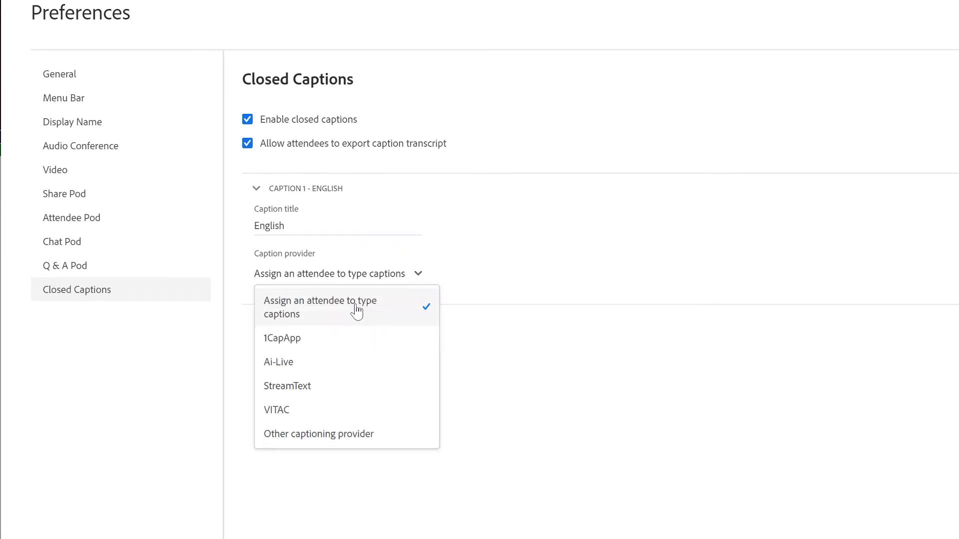
click(317, 409)
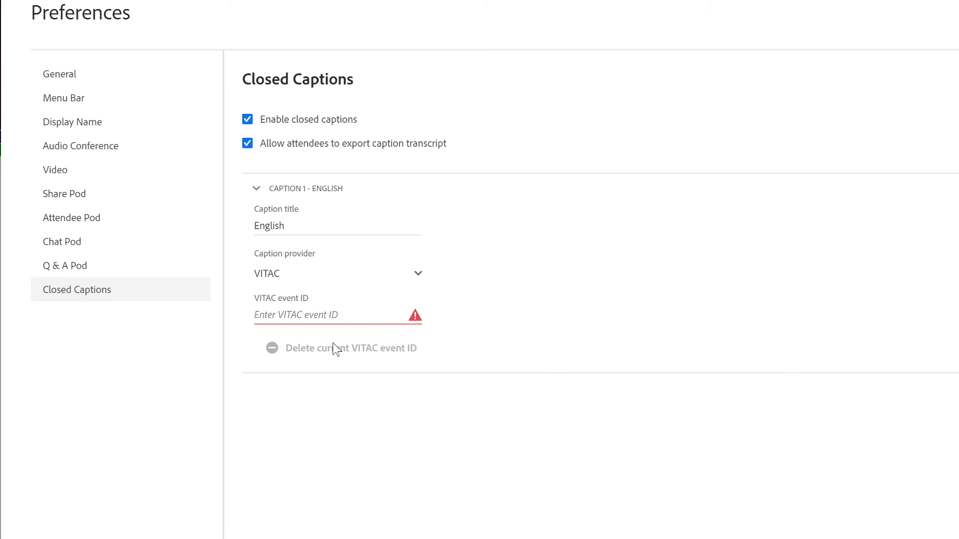
key(ctrl+v)
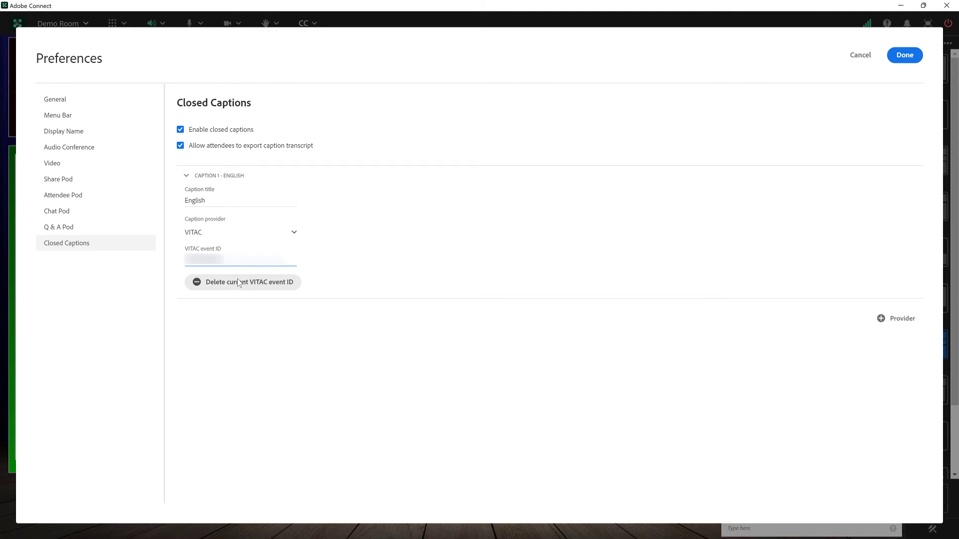
click(893, 58)
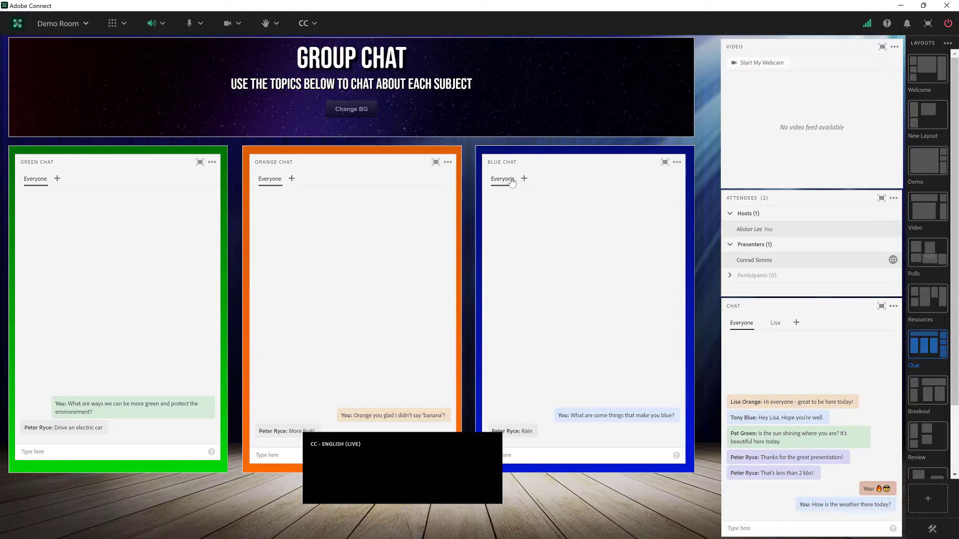
- Start the English VITAC caption stream and move the live caption window onto the Video pod
mouse_move(381, 444)
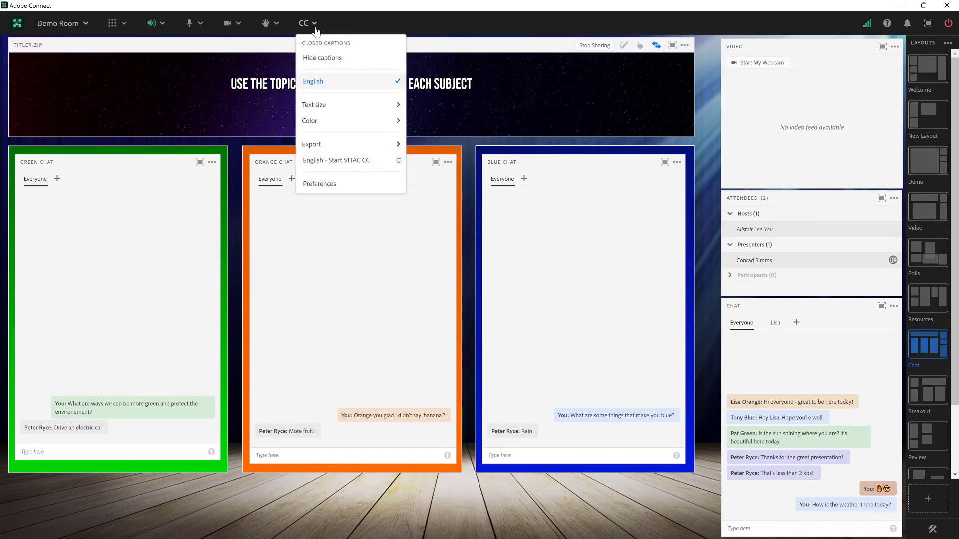
click(324, 161)
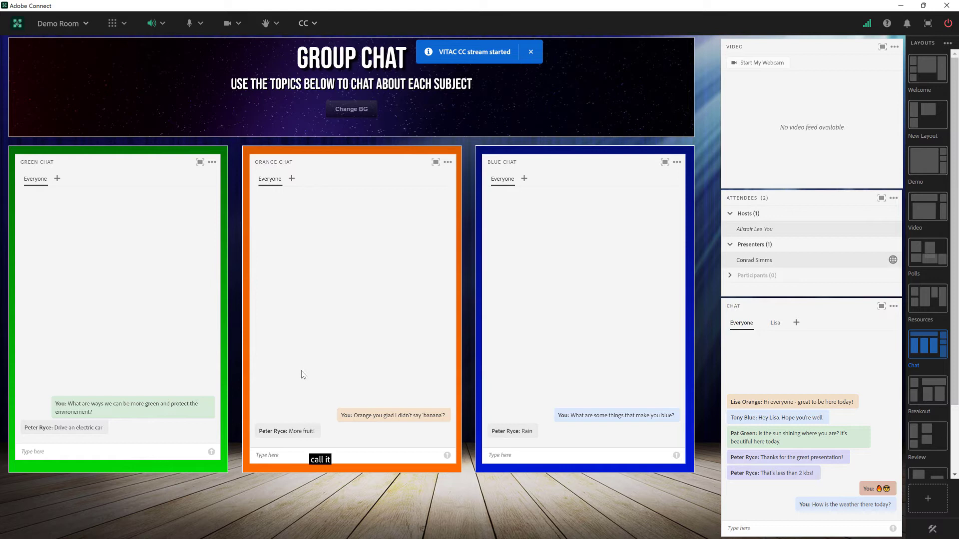
mouse_move(332, 452)
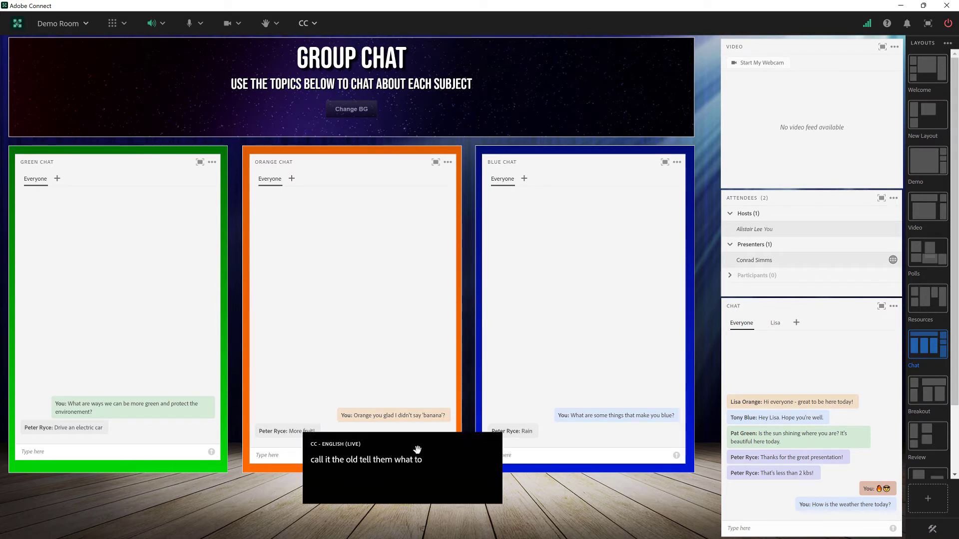
drag(427, 444, 485, 400)
drag(526, 362, 762, 79)
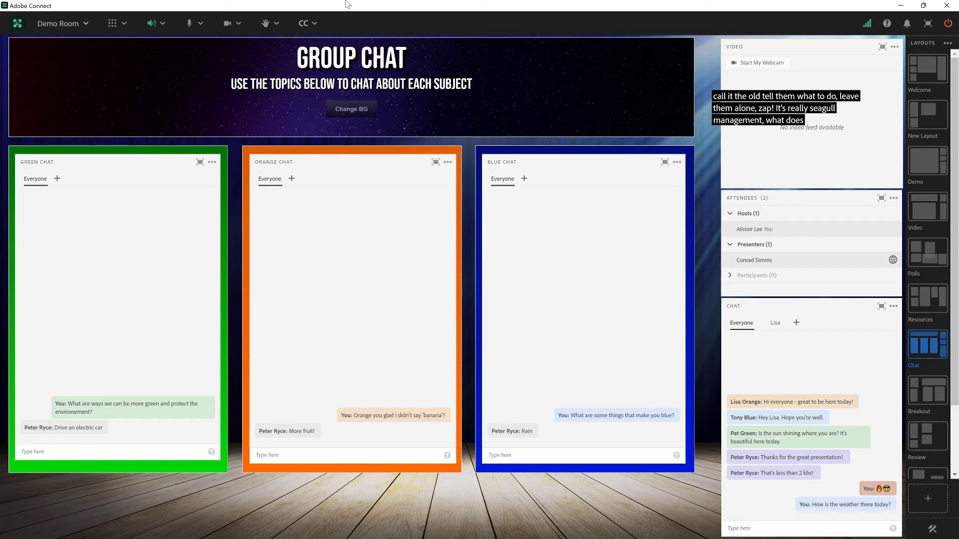
- Hide the captions and stop the English VITAC caption stream
click(304, 23)
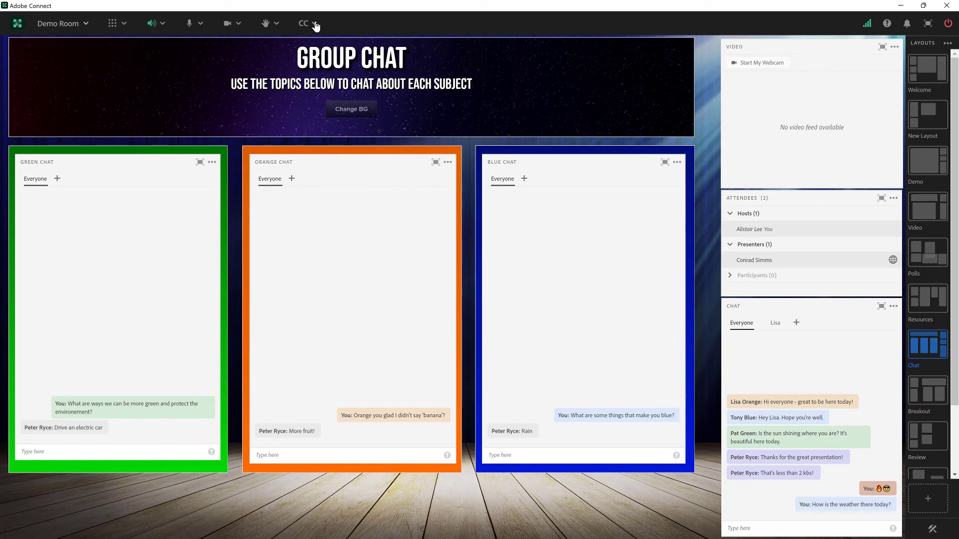
click(314, 23)
click(332, 160)
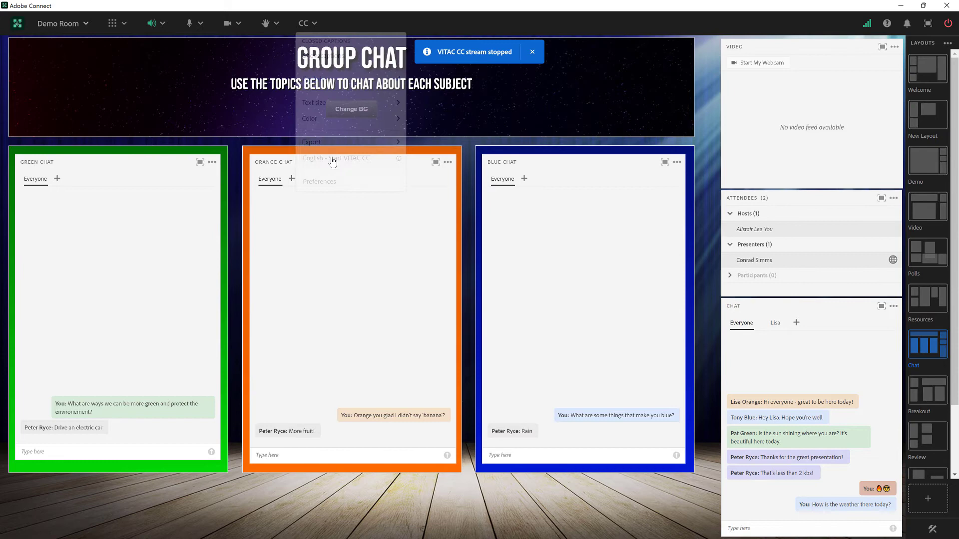
- Add a second caption provider below the English VITAC caption in the room's closed caption preferences
click(81, 24)
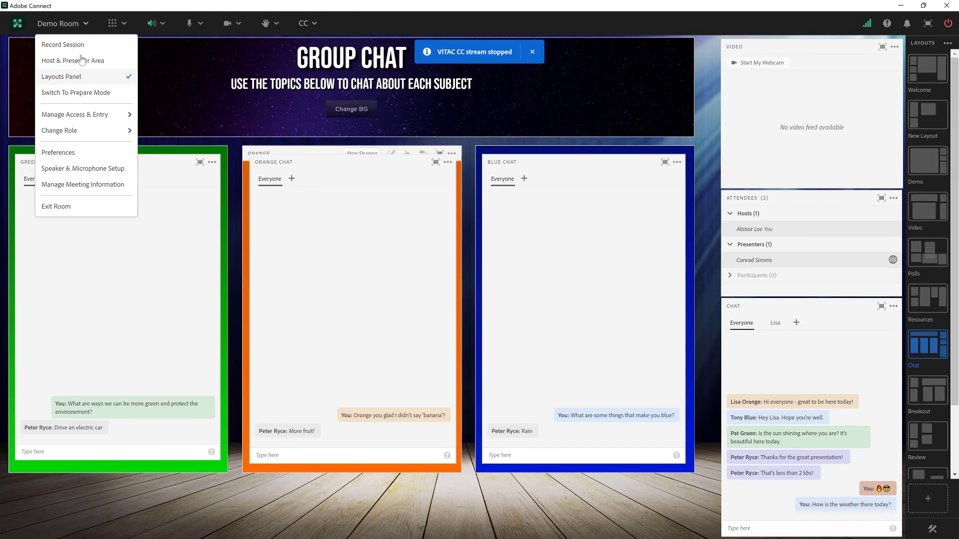
click(91, 153)
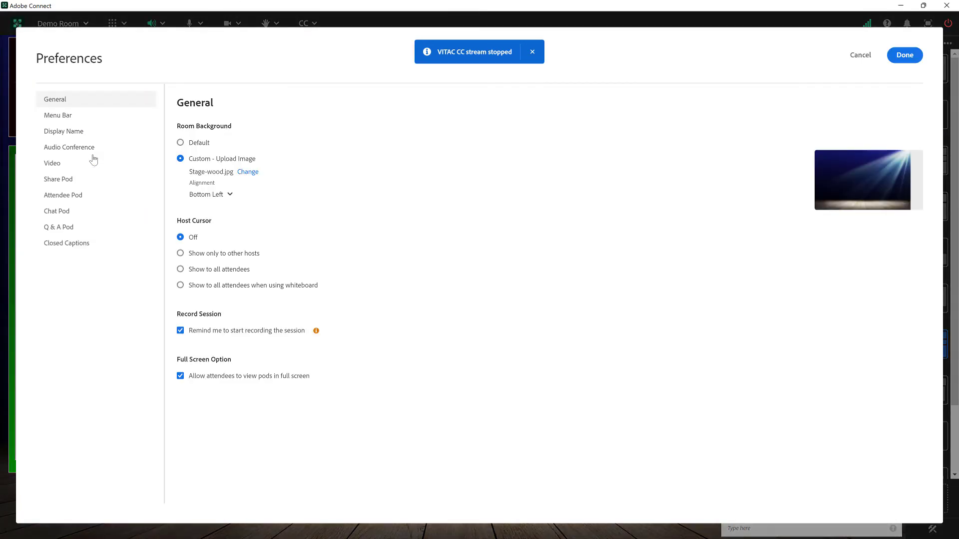
click(64, 243)
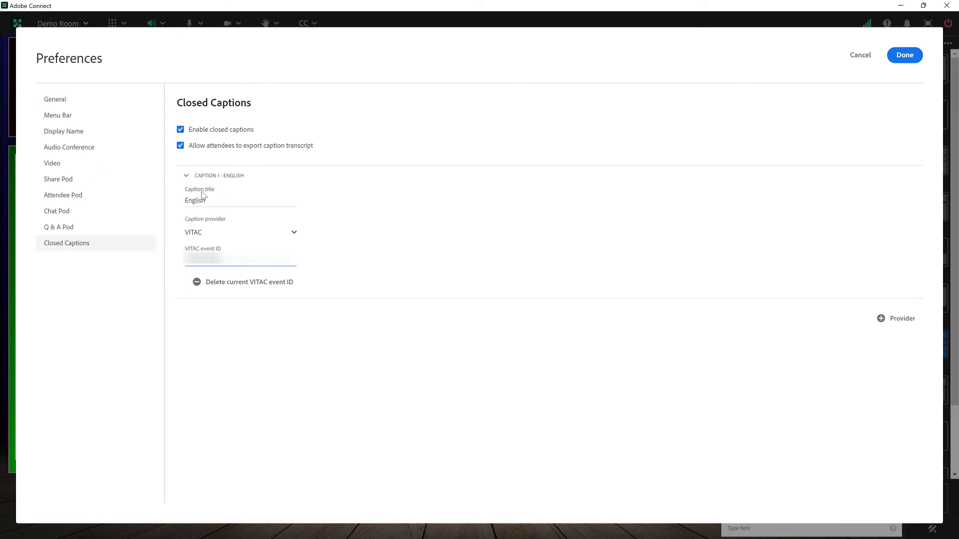
click(875, 324)
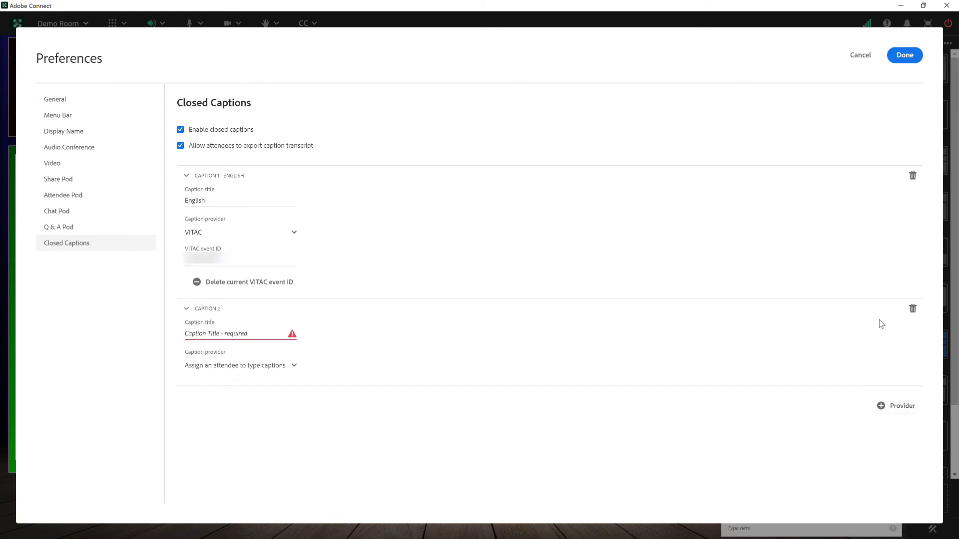
- Title the second caption Spanish, set its provider to StreamText, and save the preferences
click(228, 330)
text(Spanish)
click(238, 366)
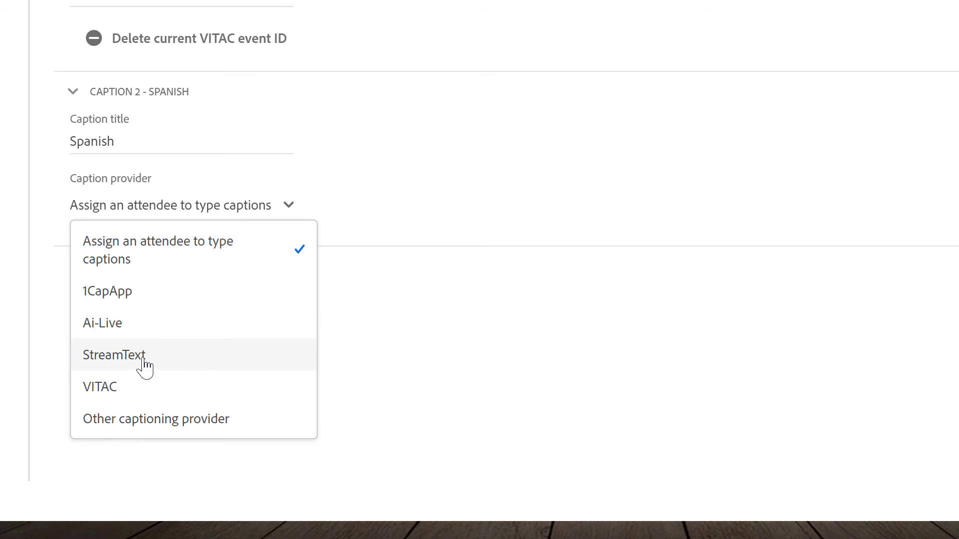
click(129, 356)
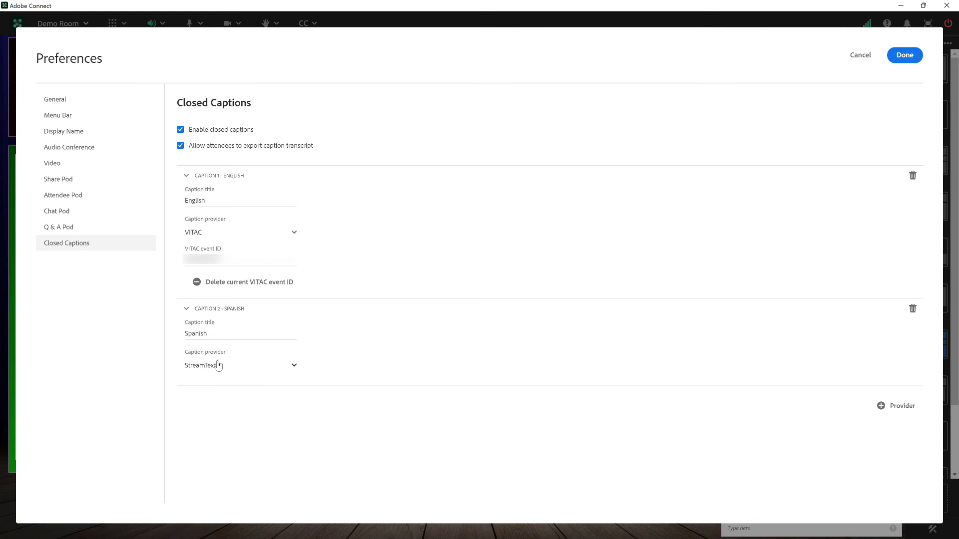
click(914, 63)
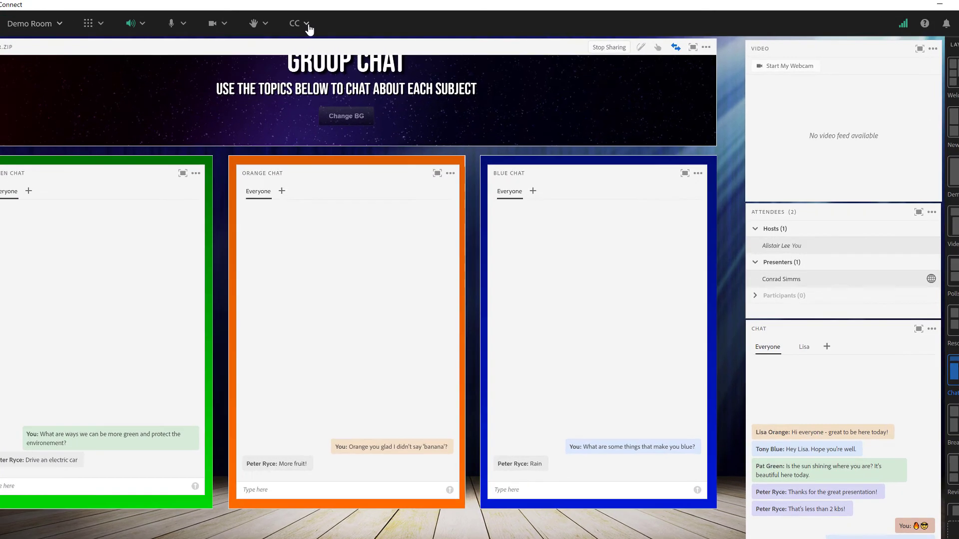
- Copy the Spanish captioning API URL and switch to the StreamText Admin New Event page in the browser
click(306, 23)
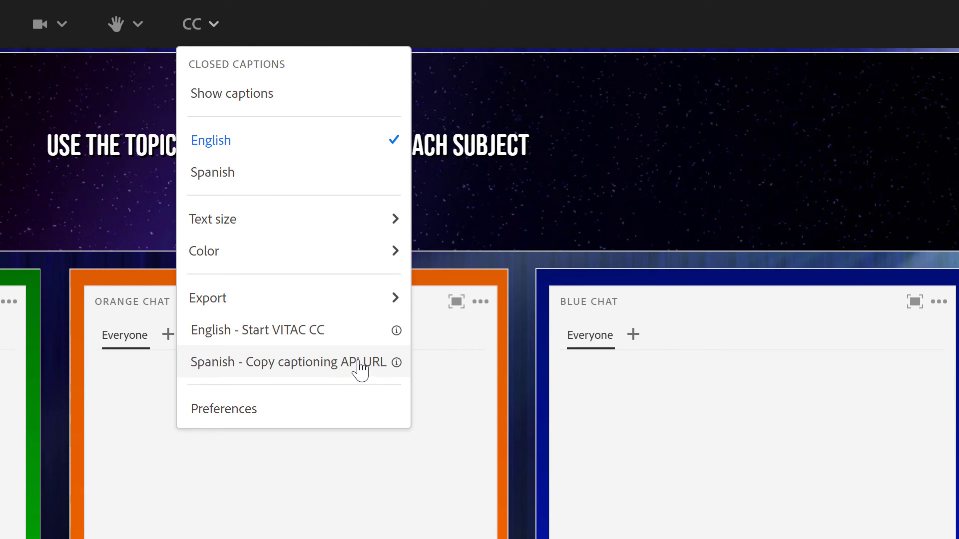
click(359, 364)
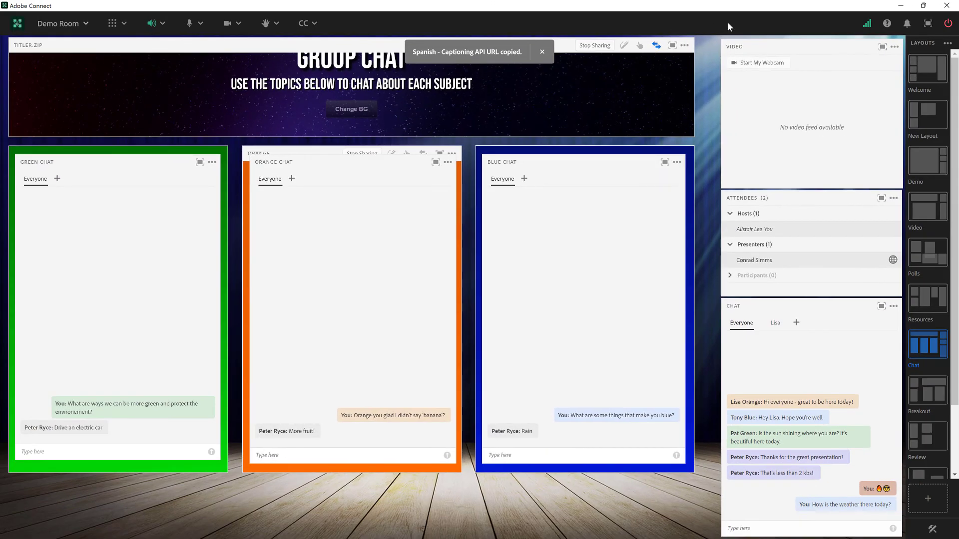
click(901, 6)
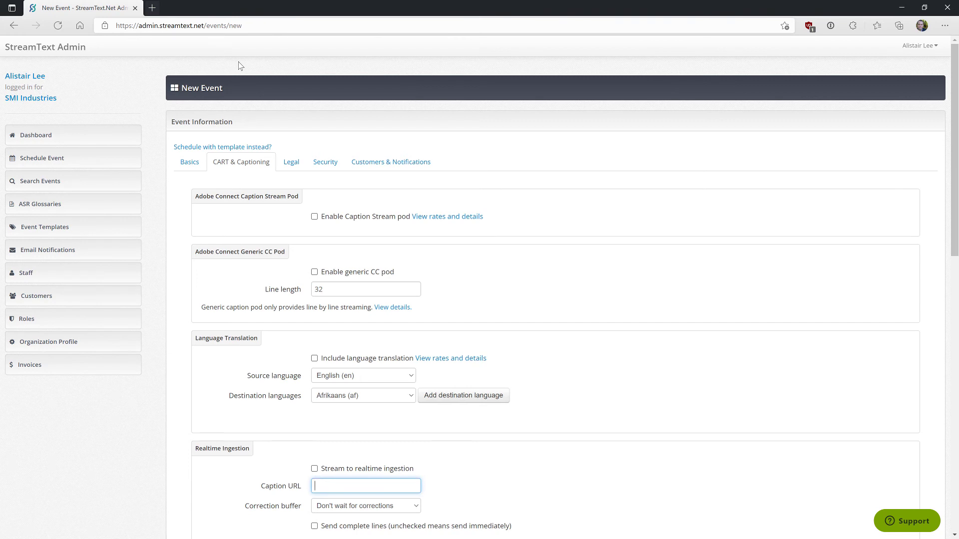
- Paste the copied captioning API URL as the Realtime Ingestion caption URL in the new event's CART & Captioning settings
click(190, 162)
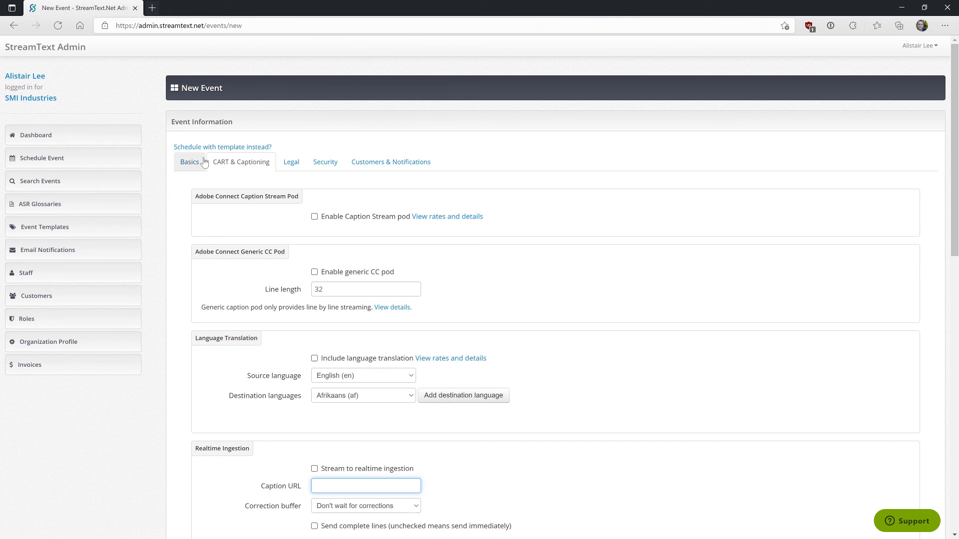
click(230, 164)
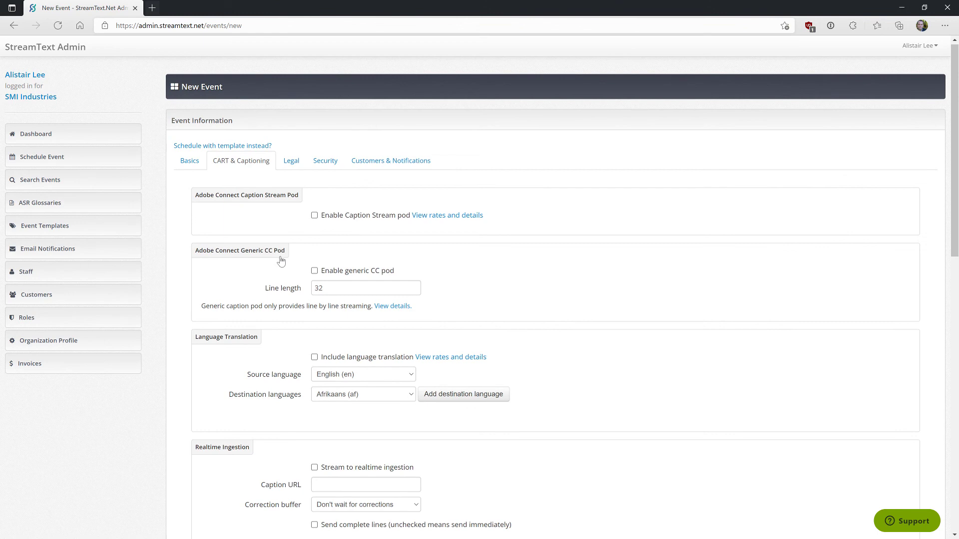
scroll(269, 265, down, 6)
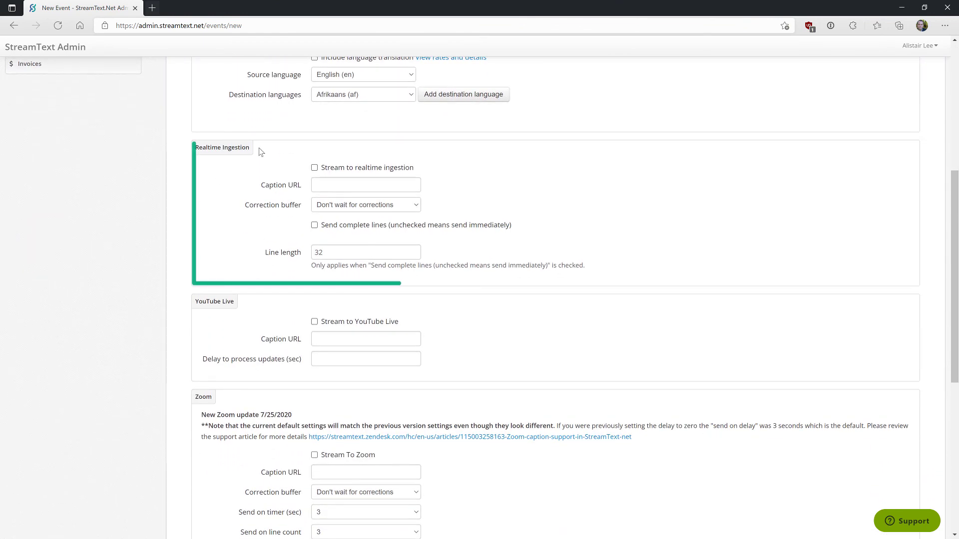
click(321, 187)
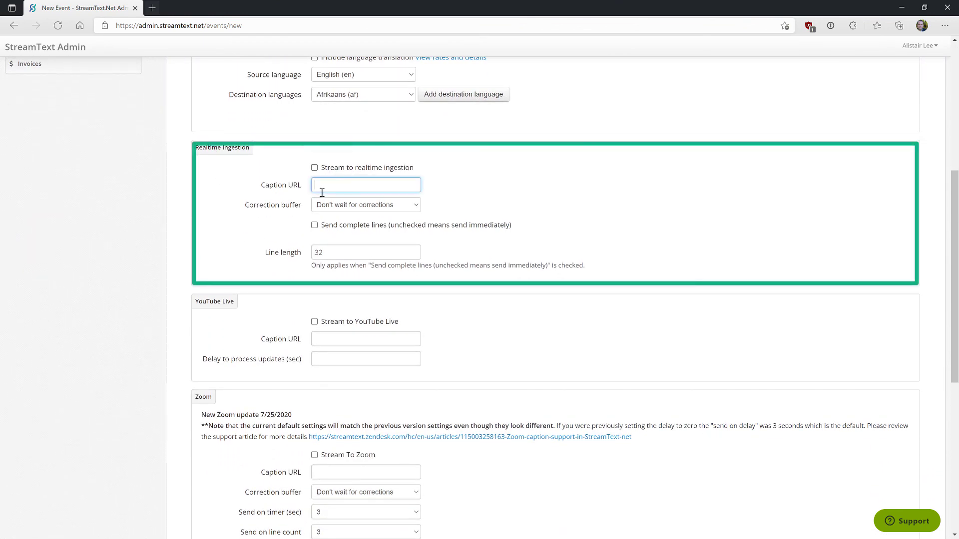
key(ctrl+v)
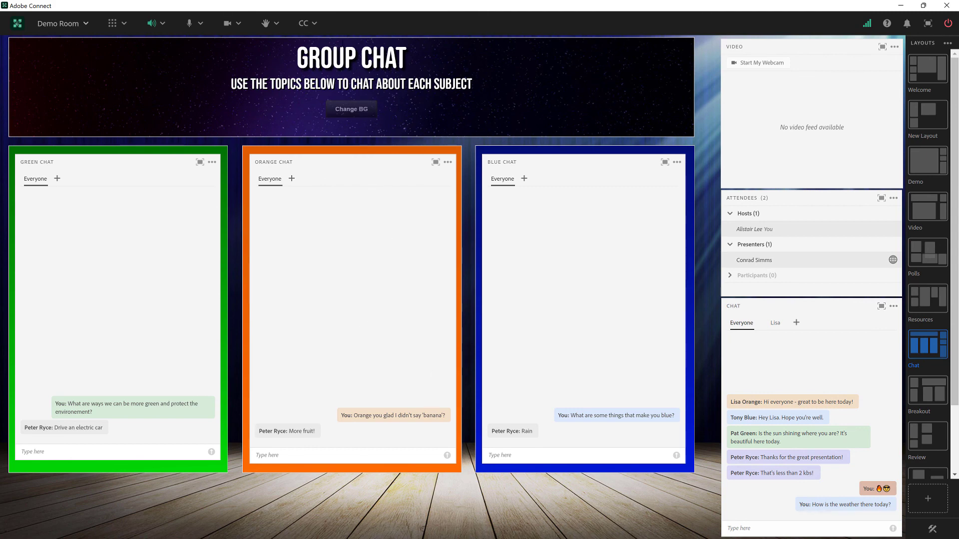
- Open the closed caption options in the Adobe Connect room
click(315, 23)
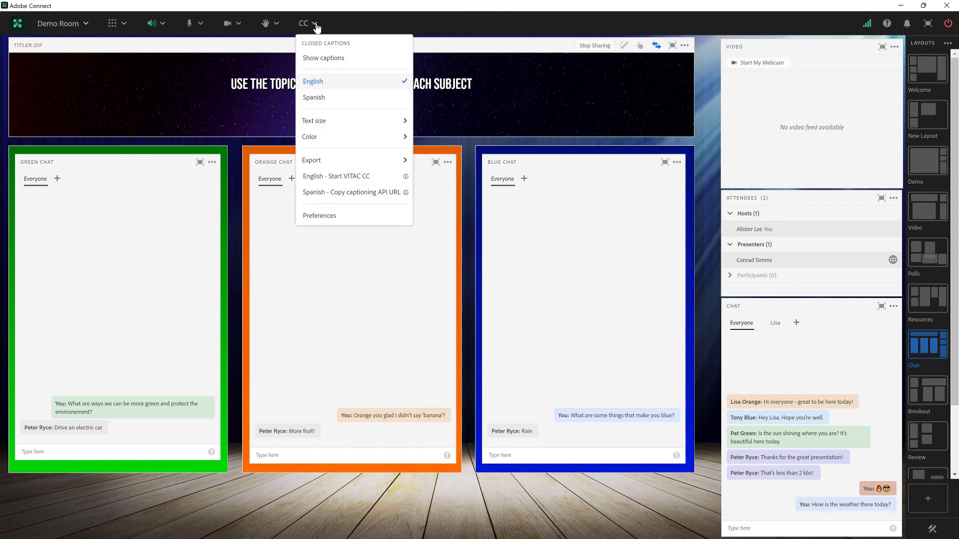